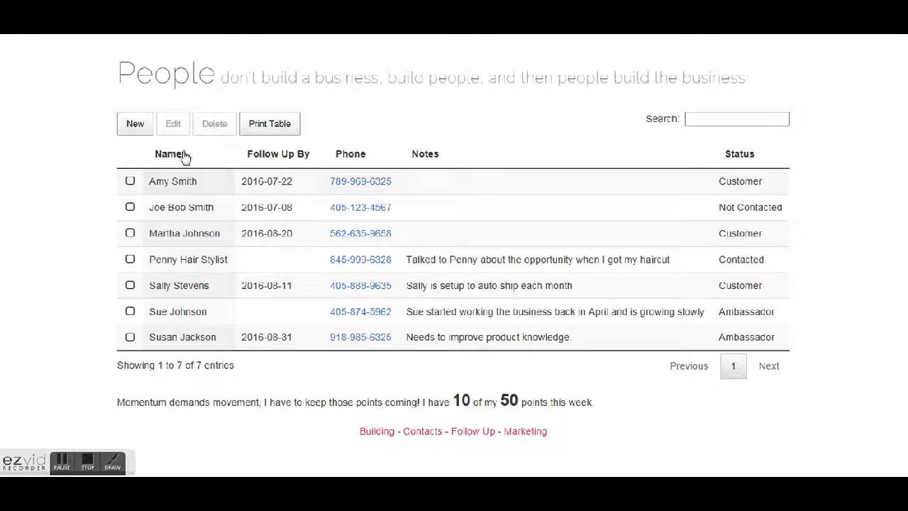
# - Sort the contacts by the Follow Up By date, latest first
pyautogui.click(178, 155)
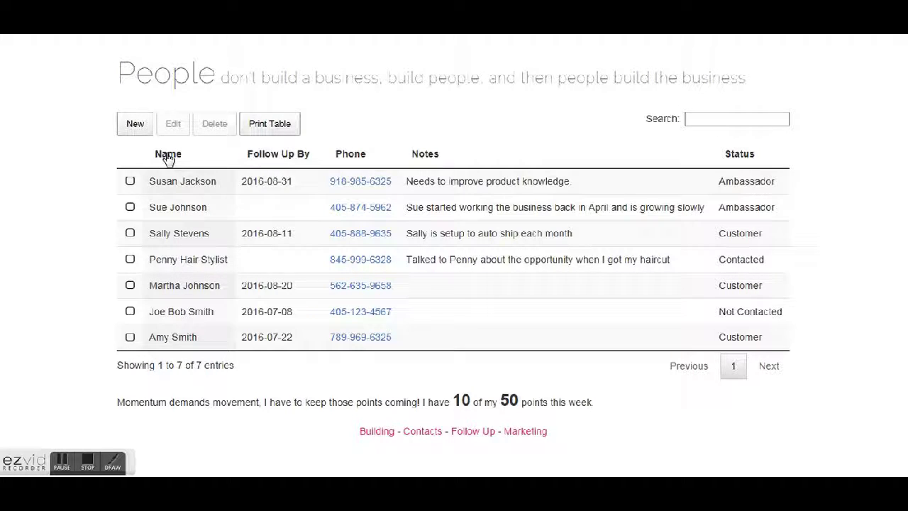
pyautogui.click(283, 162)
pyautogui.click(284, 163)
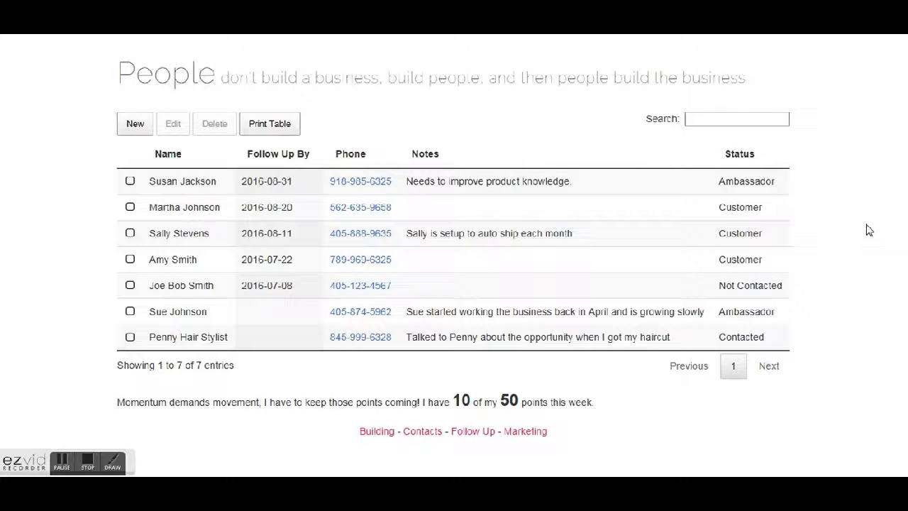
# - Clear the stray text selection in the table and focus the Search box
pyautogui.moveTo(867, 229); pyautogui.dragTo(814, 163)
pyautogui.click(816, 165)
pyautogui.click(740, 115)
pyautogui.write('custo')
pyautogui.press('BackSpace')
pyautogui.write('tom')
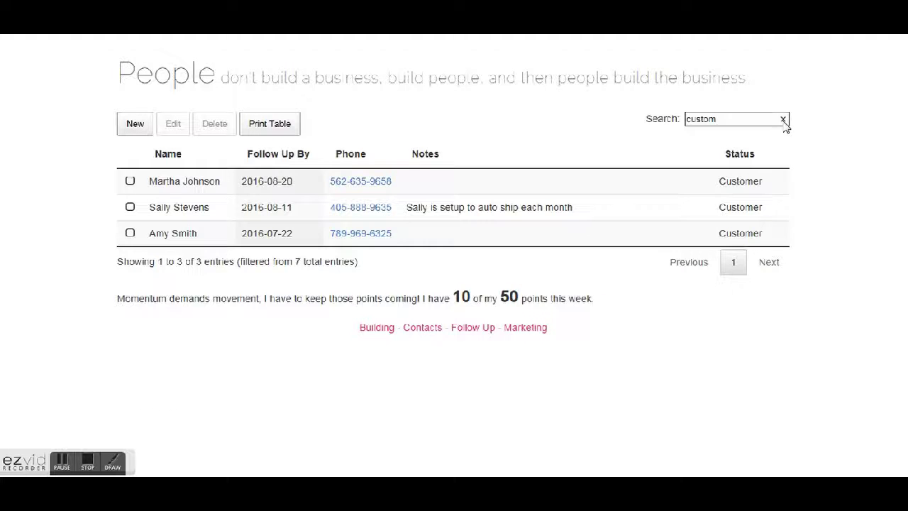
pyautogui.click(784, 120)
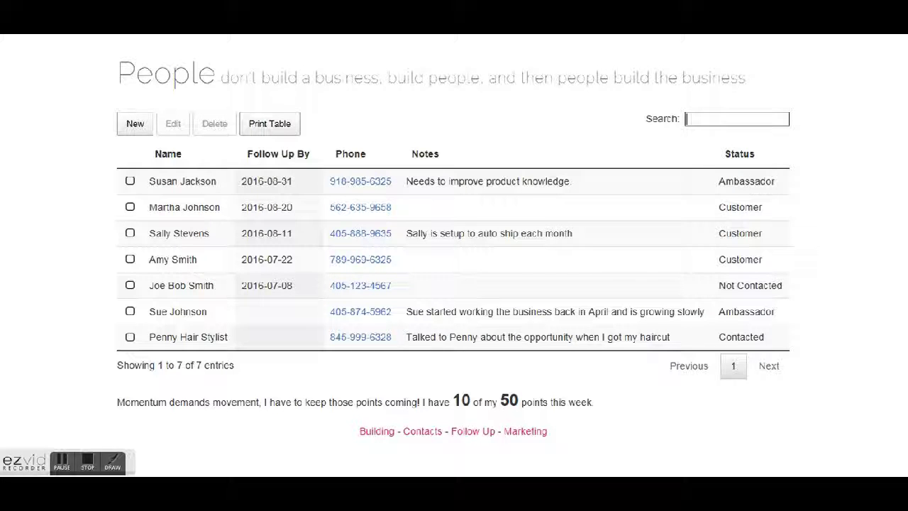
# - Start a new contact entry and fill in the contact's first and last name
pyautogui.click(136, 122)
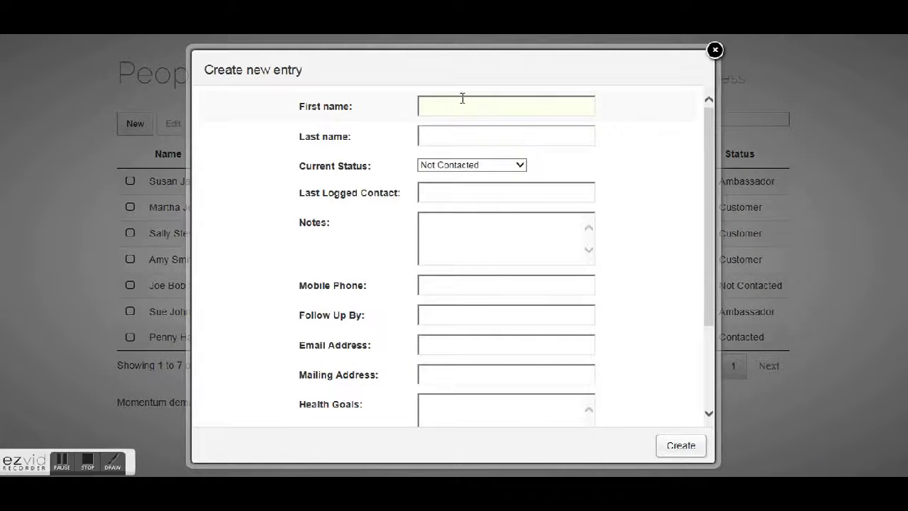
pyautogui.press('Tab')
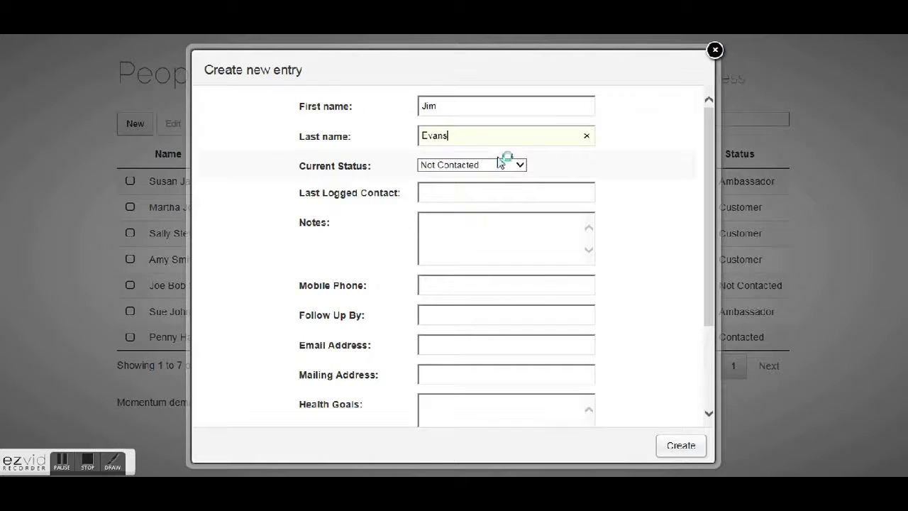
# - Set the contact's status to Contacted, leaving the last contact date empty
pyautogui.click(504, 164)
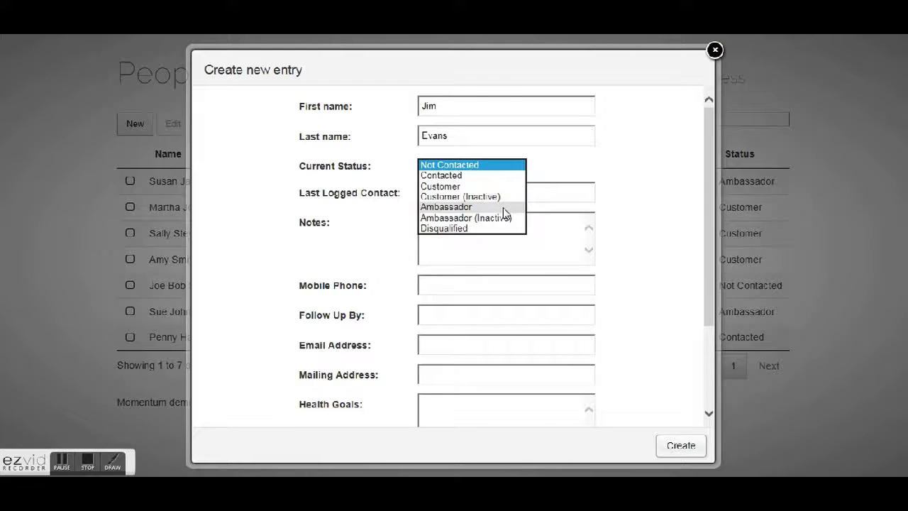
pyautogui.click(506, 206)
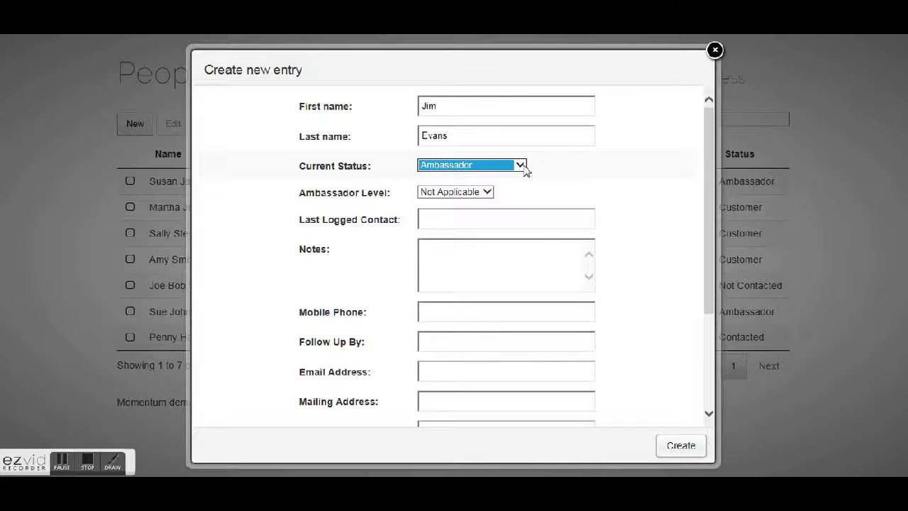
pyautogui.click(488, 195)
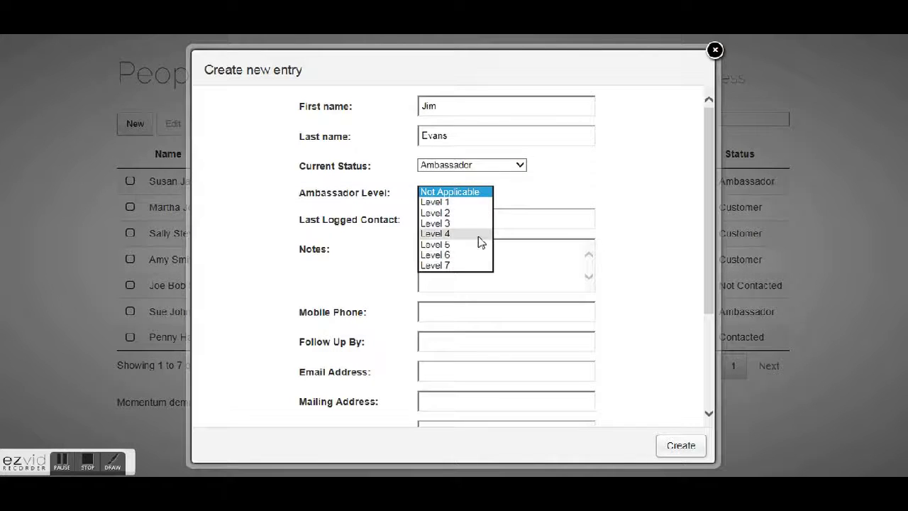
pyautogui.click(520, 166)
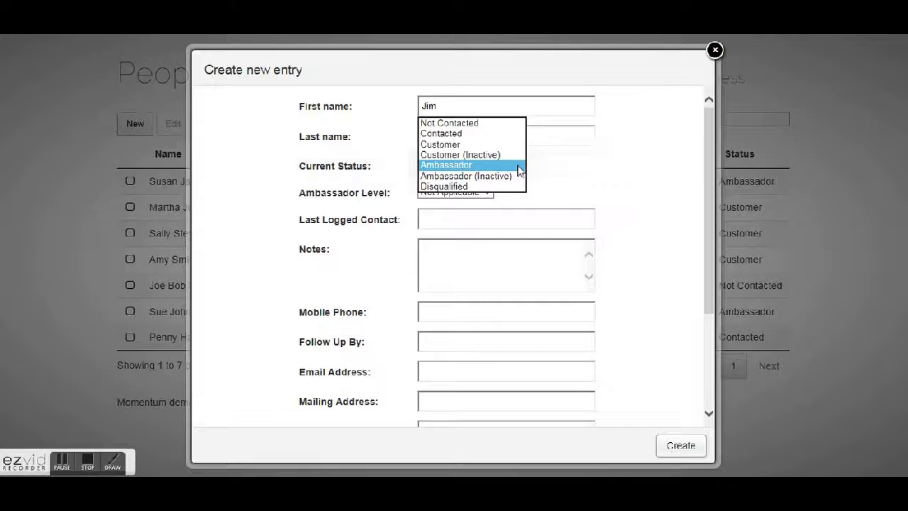
pyautogui.click(493, 132)
pyautogui.click(462, 190)
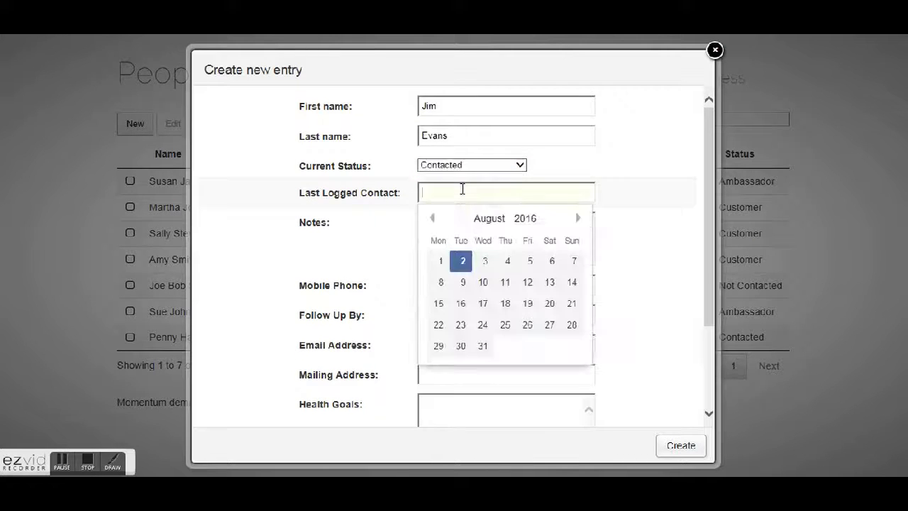
pyautogui.click(641, 206)
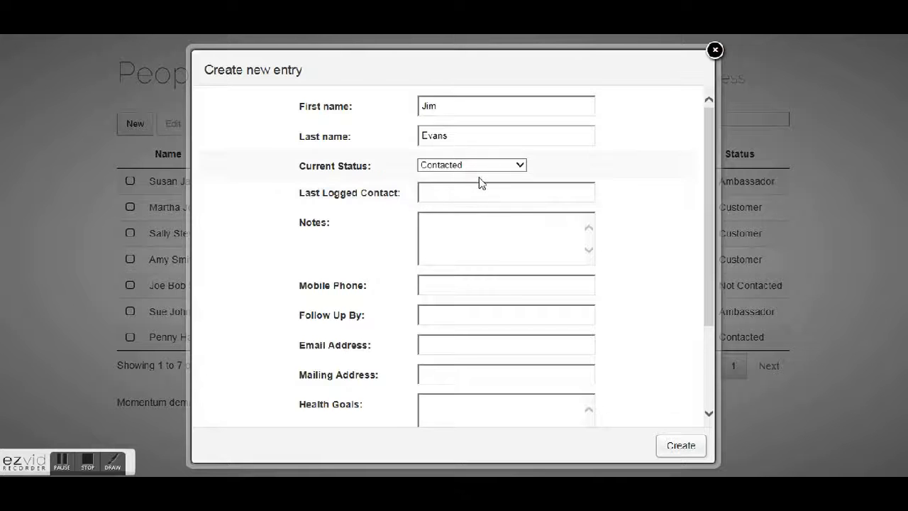
pyautogui.moveTo(710, 251)
pyautogui.mouseDown()
pyautogui.moveTo(708, 349)
pyautogui.moveTo(705, 255)
pyautogui.mouseUp()
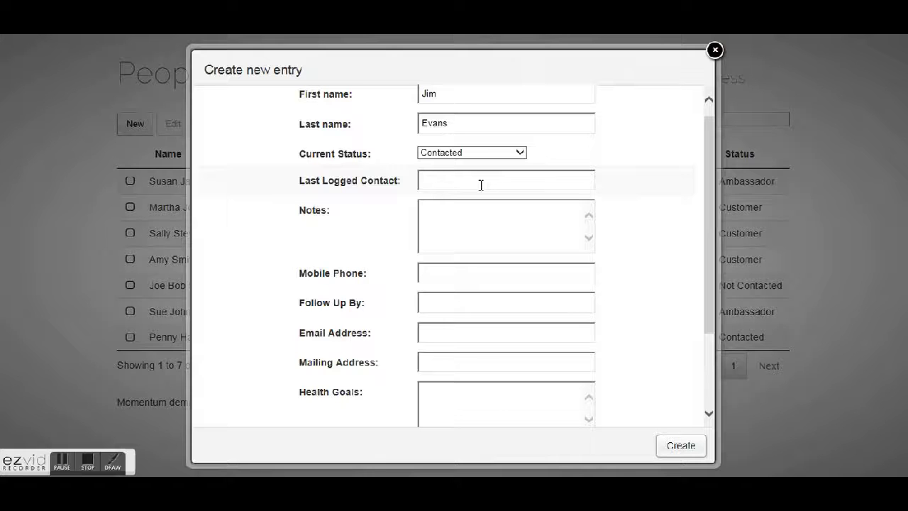
pyautogui.moveTo(711, 251); pyautogui.dragTo(713, 230)
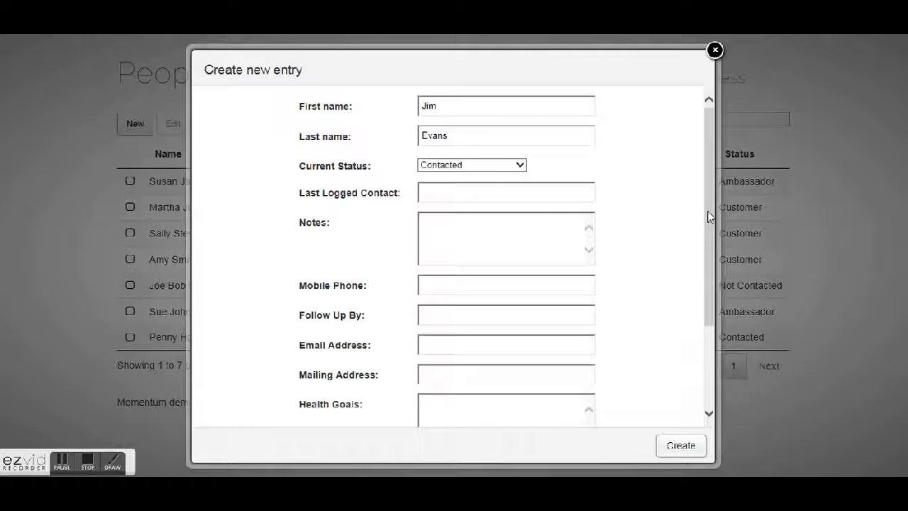
pyautogui.moveTo(710, 216); pyautogui.dragTo(711, 233)
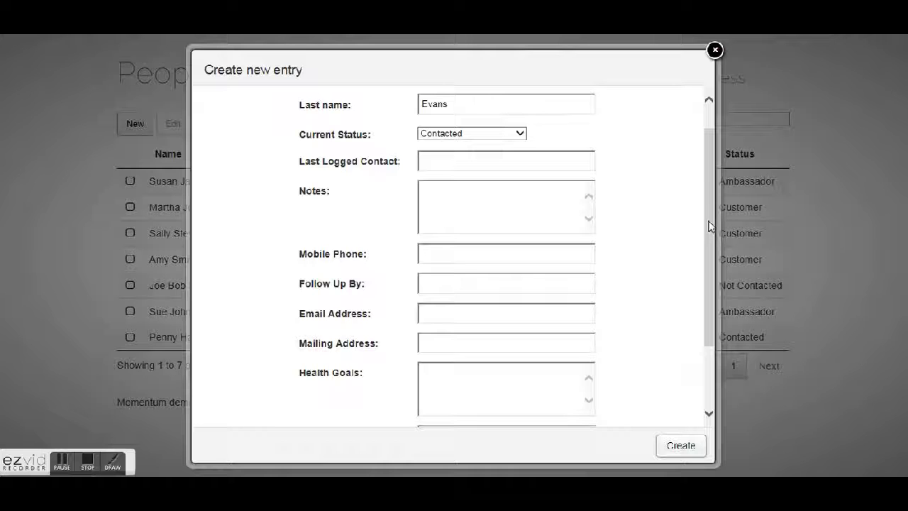
pyautogui.moveTo(711, 225); pyautogui.dragTo(712, 288)
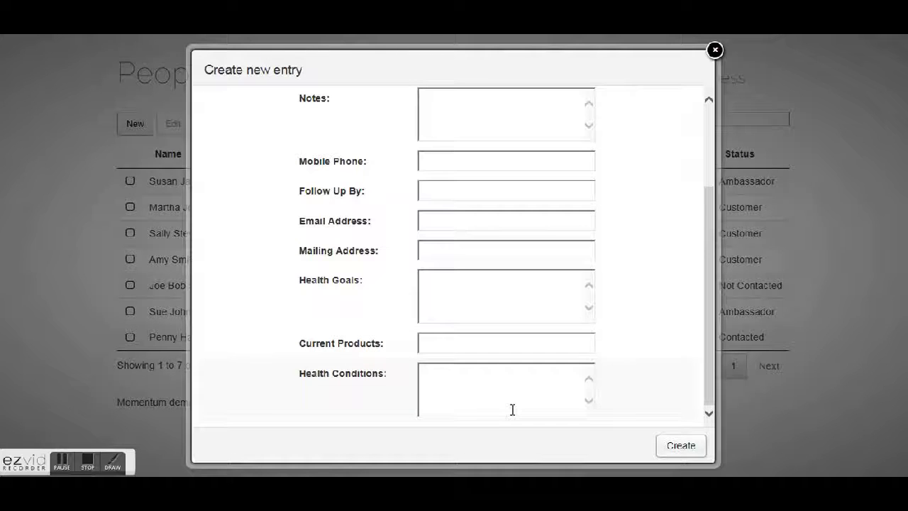
pyautogui.moveTo(714, 339); pyautogui.dragTo(706, 239)
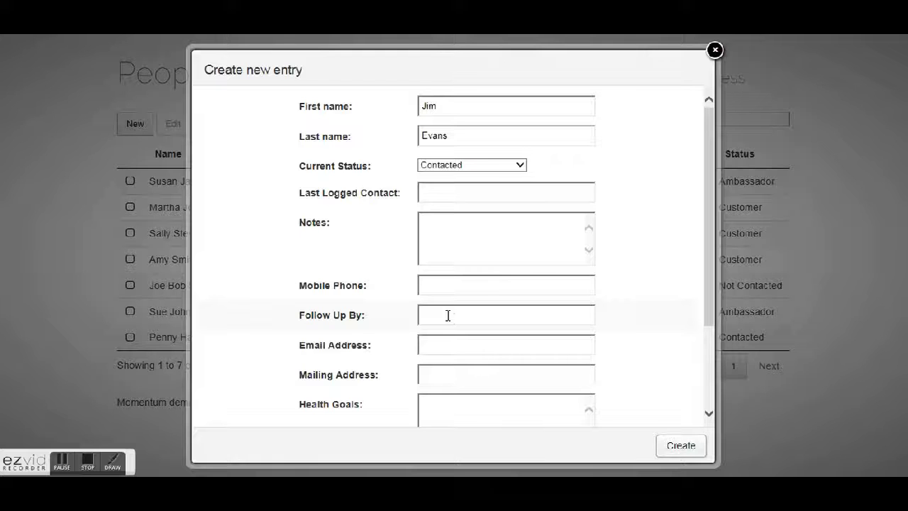
# - Change the status to Not Contacted and enter 'Test notes' in Notes
pyautogui.click(489, 165)
pyautogui.click(490, 153)
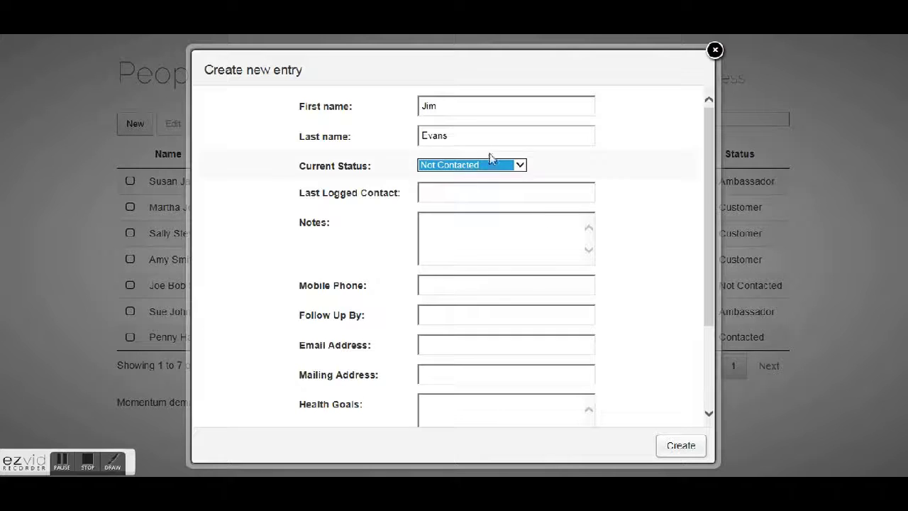
pyautogui.click(469, 229)
pyautogui.write('lest note')
pyautogui.press('BackSpace')
pyautogui.press('BackSpace')
pyautogui.write('tes')
pyautogui.click(497, 284)
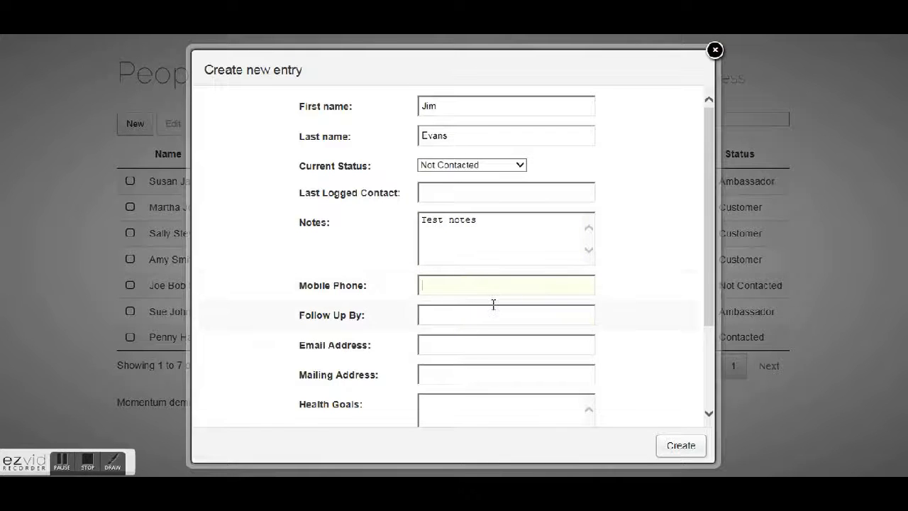
# - Set the follow-up date to 2016-08-17 and create the new entry
pyautogui.click(493, 309)
pyautogui.click(483, 243)
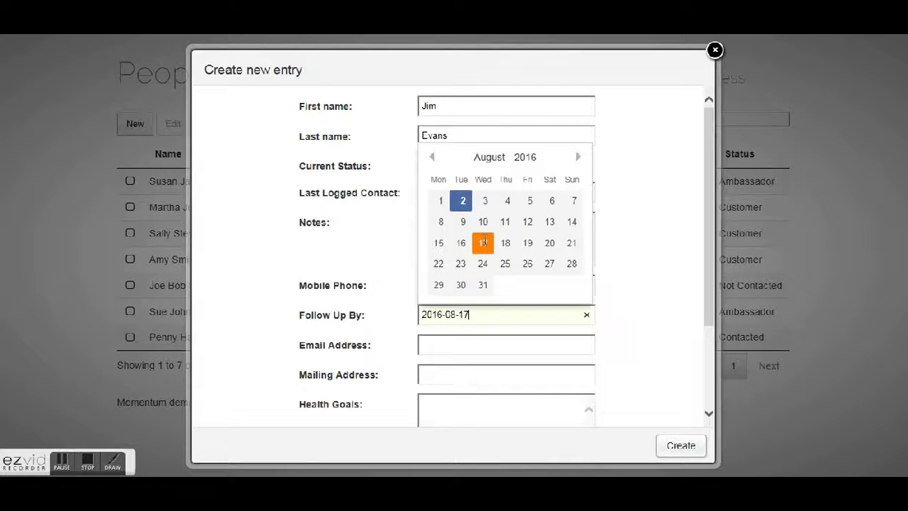
pyautogui.click(489, 345)
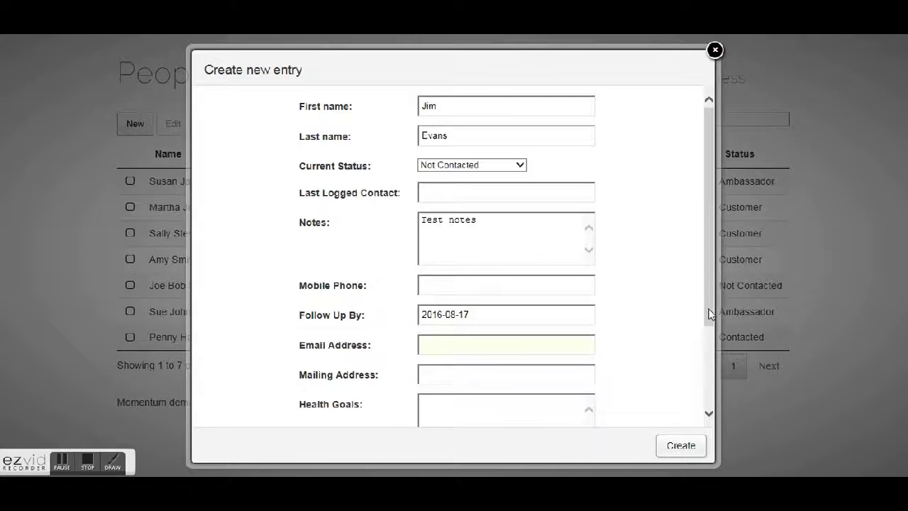
pyautogui.moveTo(710, 238); pyautogui.dragTo(716, 259)
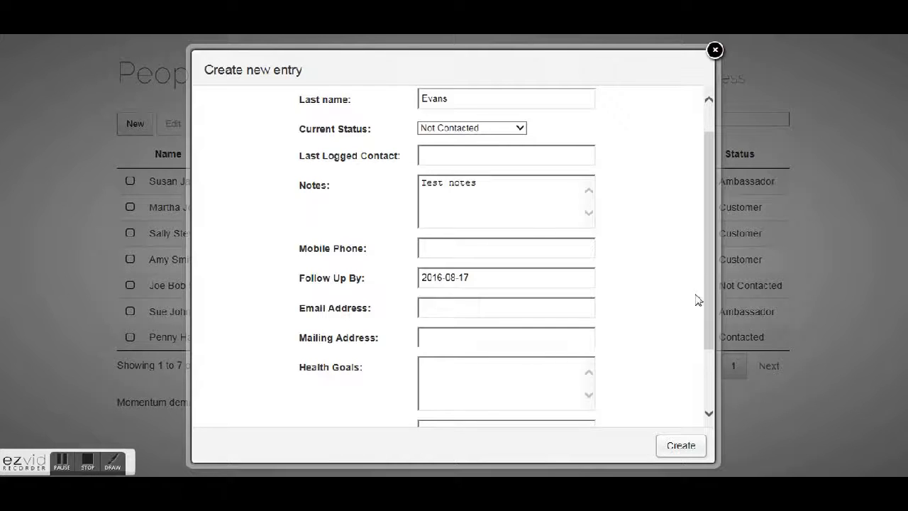
pyautogui.moveTo(704, 291)
pyautogui.mouseDown()
pyautogui.moveTo(710, 262)
pyautogui.moveTo(704, 412)
pyautogui.mouseUp()
pyautogui.click(685, 446)
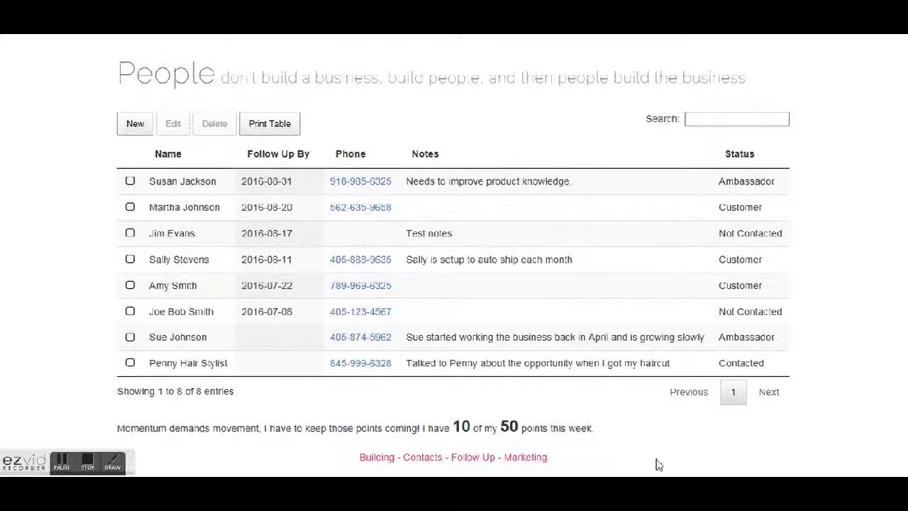
pyautogui.click(130, 233)
pyautogui.click(173, 127)
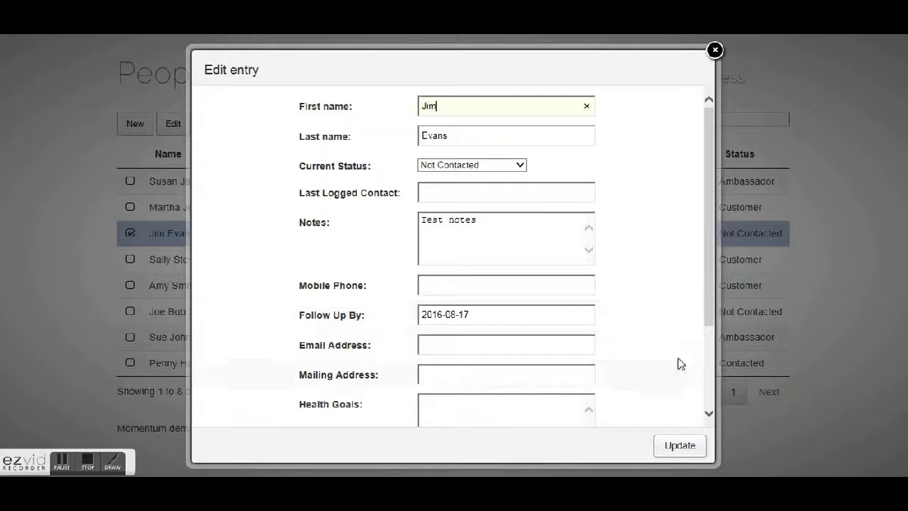
pyautogui.moveTo(714, 270); pyautogui.dragTo(716, 314)
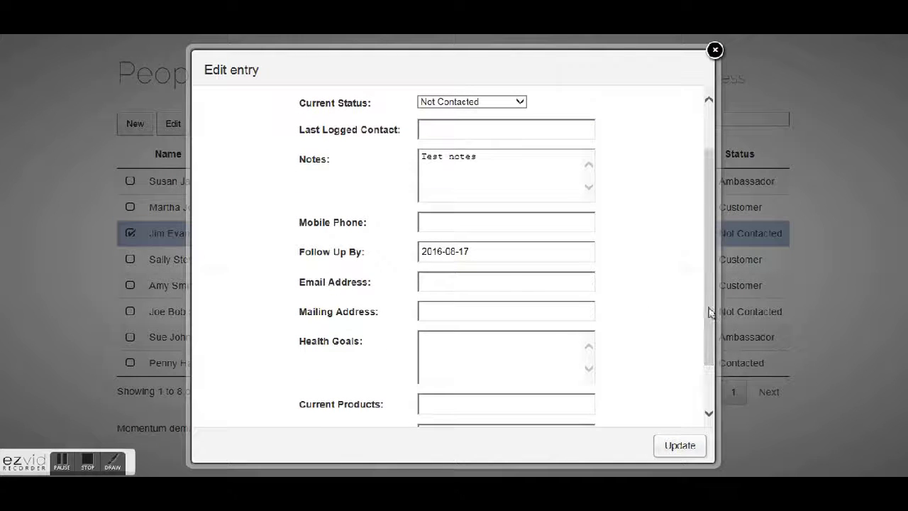
pyautogui.click(470, 251)
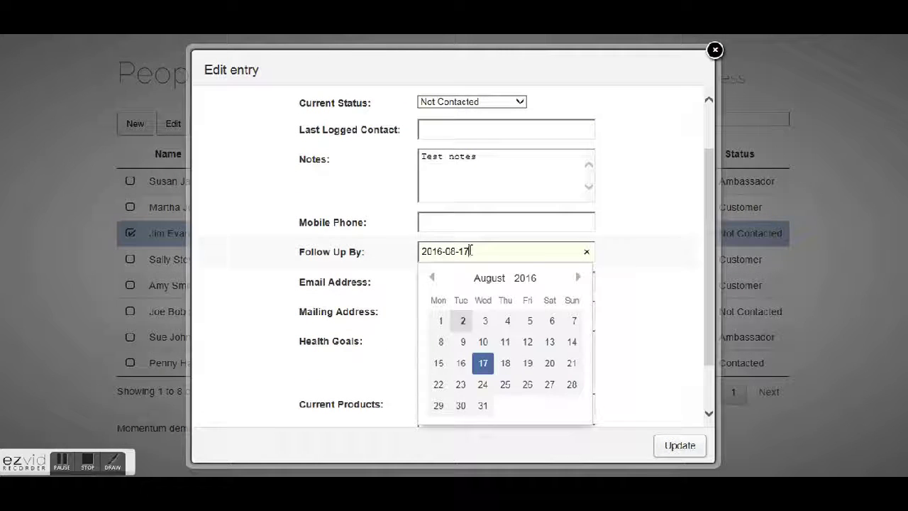
pyautogui.click(716, 50)
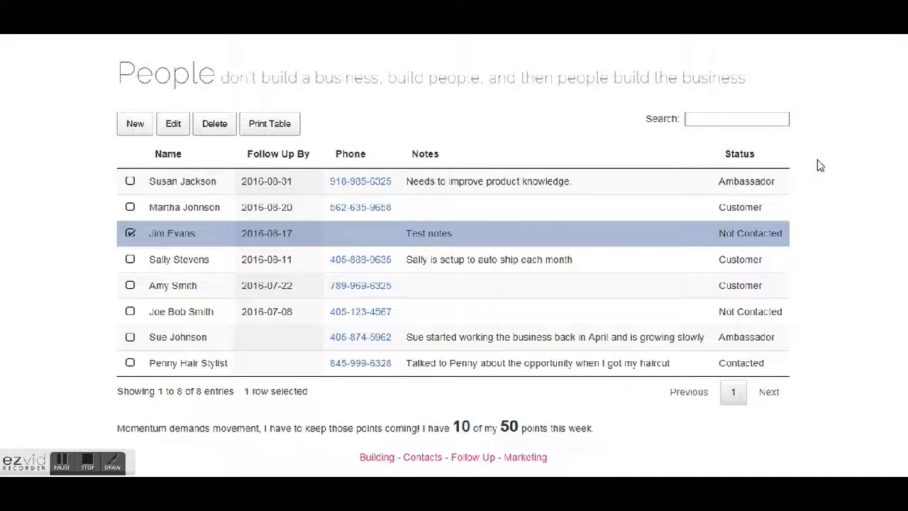
pyautogui.click(131, 233)
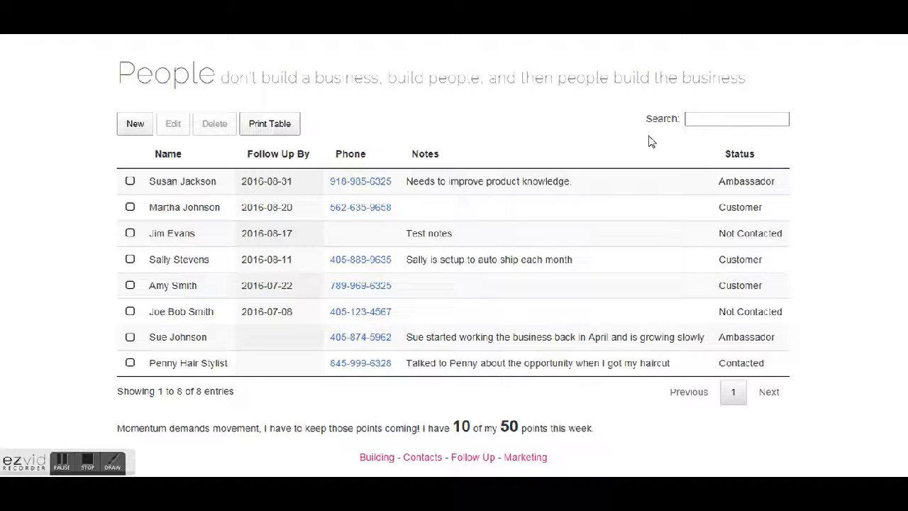
# - Filter the contacts by searching 'customer', then open the Print Table view
pyautogui.click(716, 121)
pyautogui.write('customers')
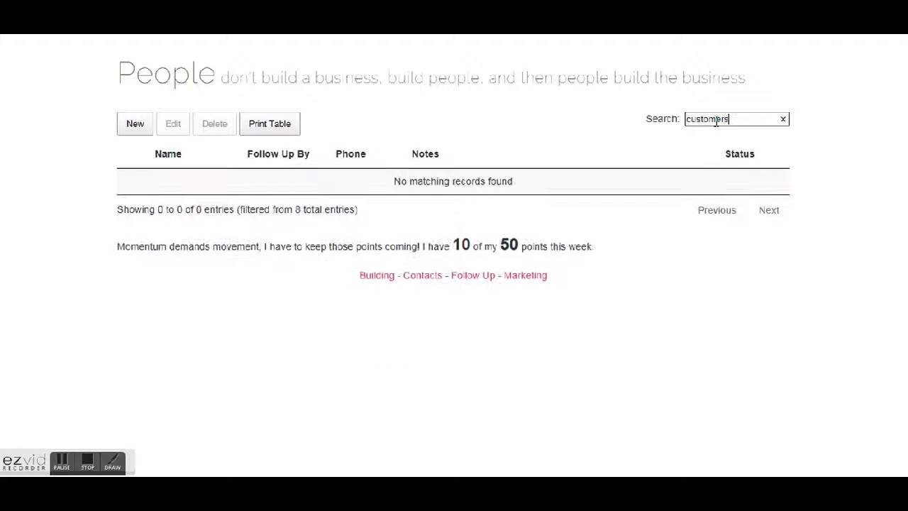
pyautogui.press('BackSpace')
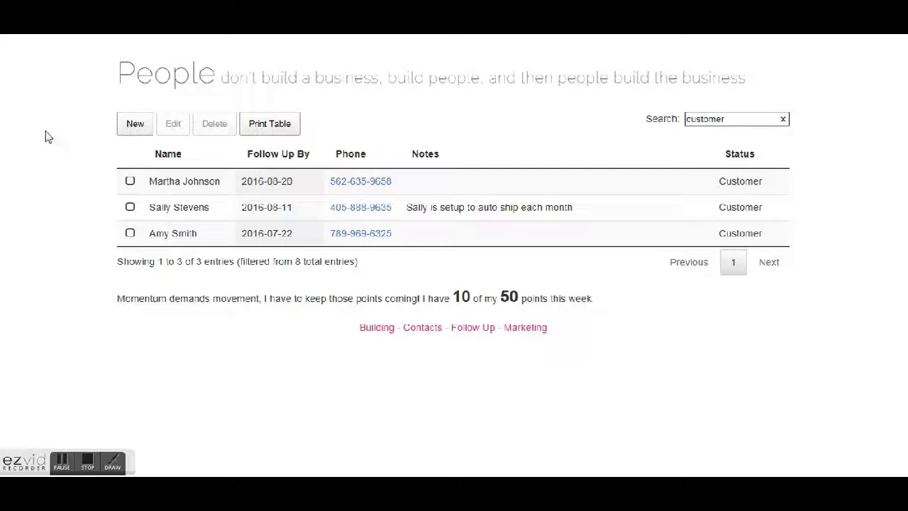
pyautogui.click(266, 134)
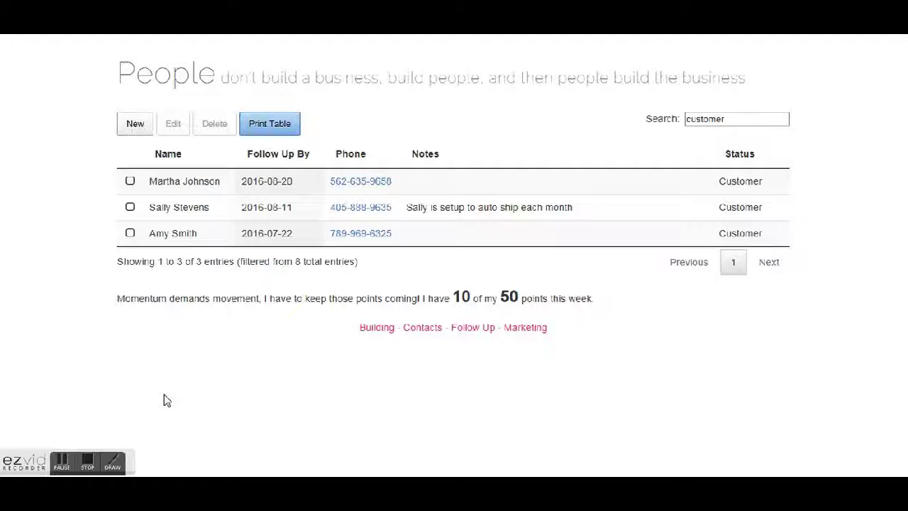
pyautogui.click(87, 463)
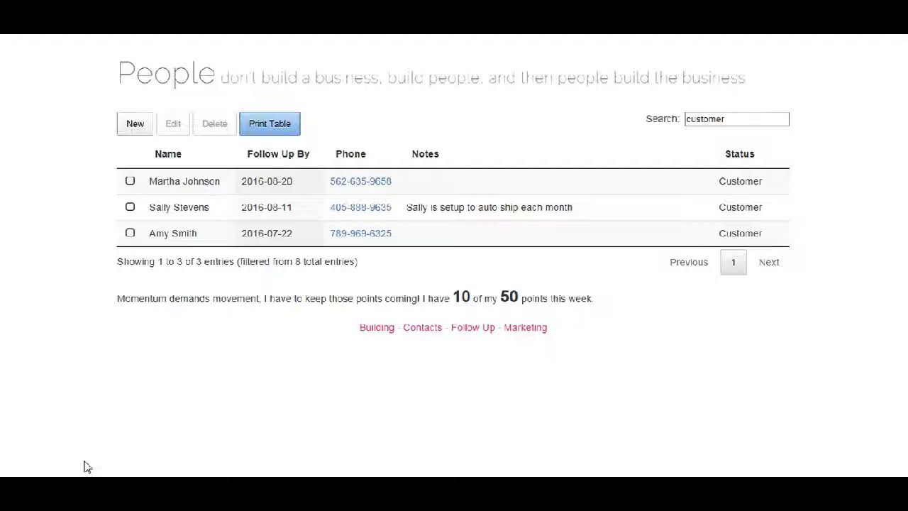